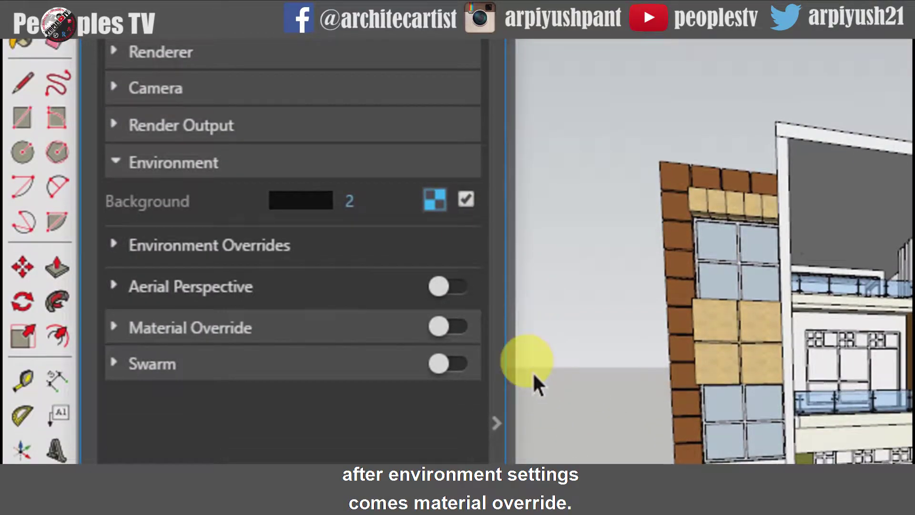
# Step: Collapse the Environment rollout and expand the Material Override rollout in the V-Ray settings
pyautogui.click(116, 162)
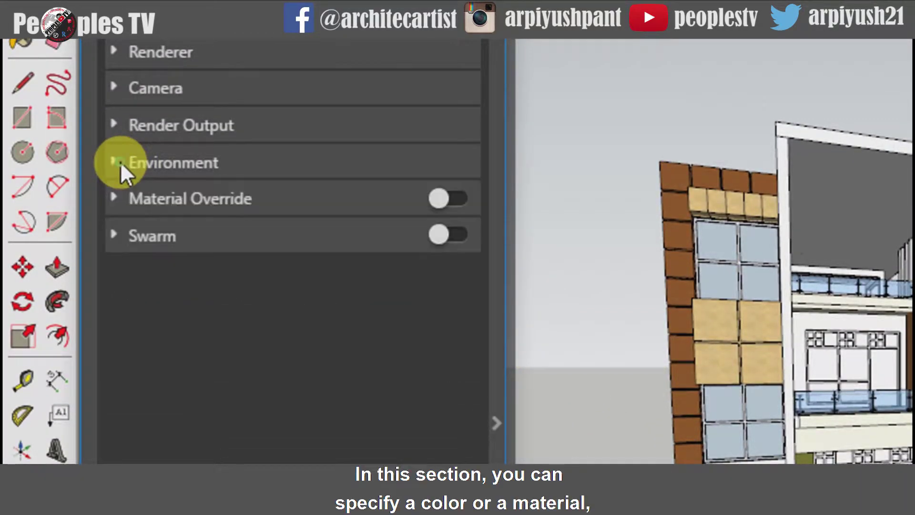
pyautogui.click(116, 196)
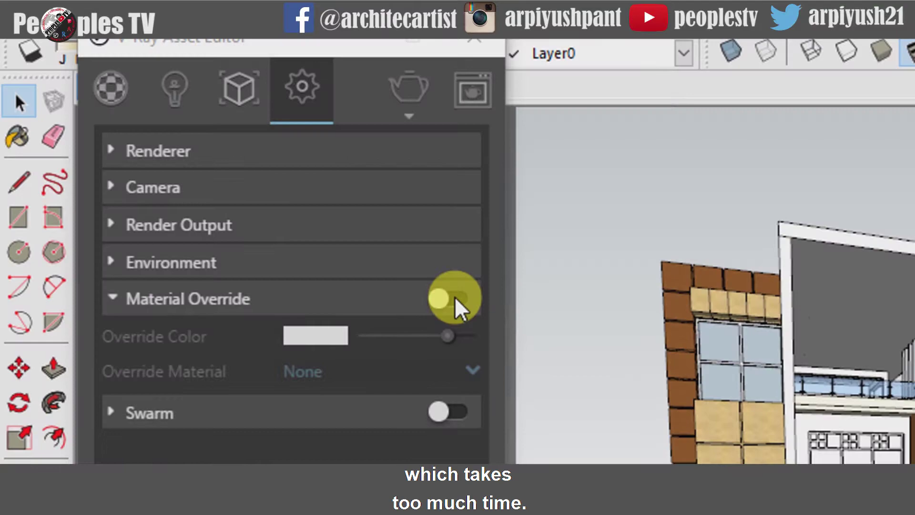
# Step: Switch Material Override on and render the house in a uniform clay-white colour
pyautogui.click(452, 297)
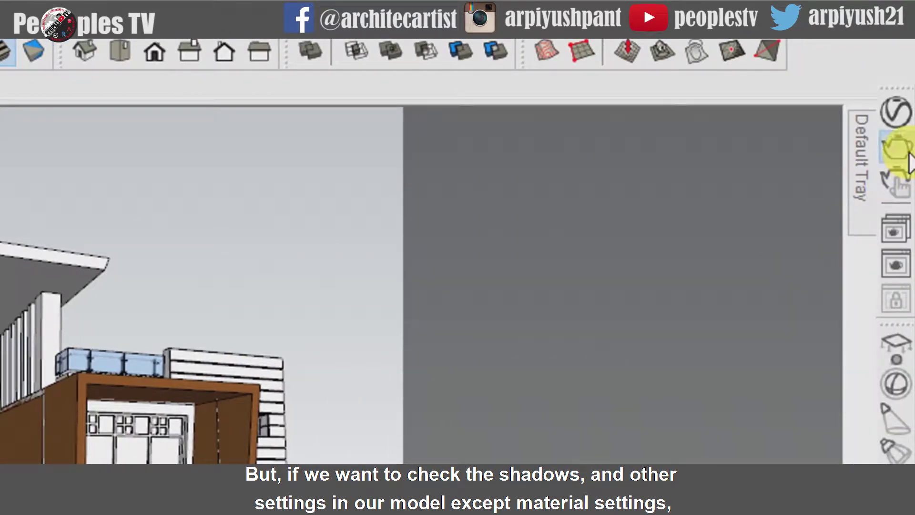
pyautogui.click(905, 151)
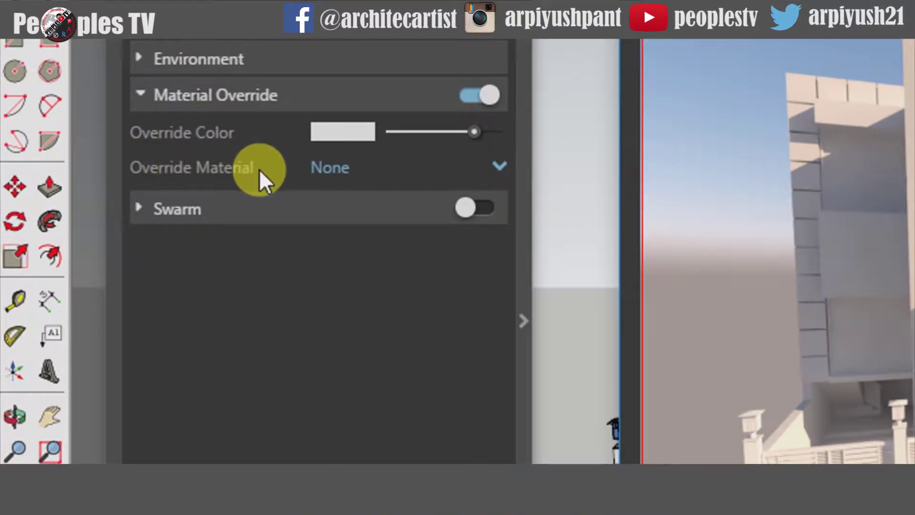
# Step: Set the override colour to olive and render a test
pyautogui.click(350, 128)
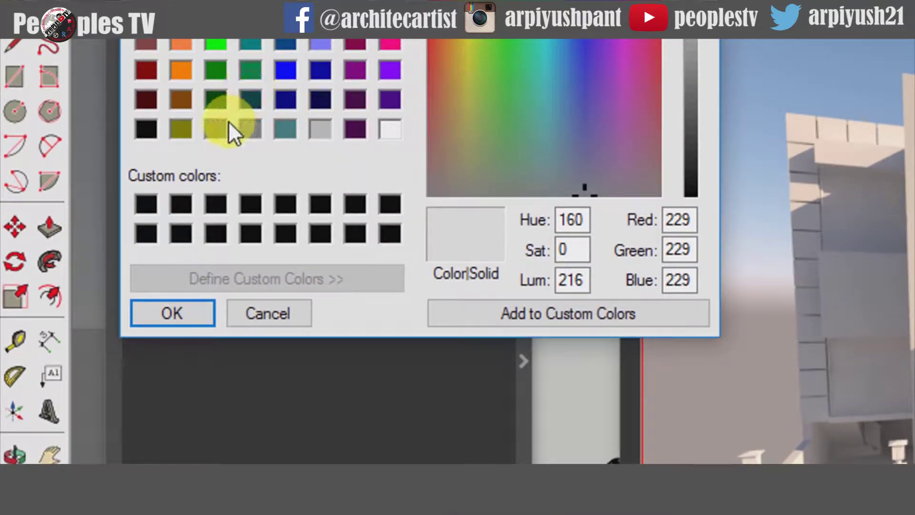
pyautogui.click(220, 127)
pyautogui.click(198, 310)
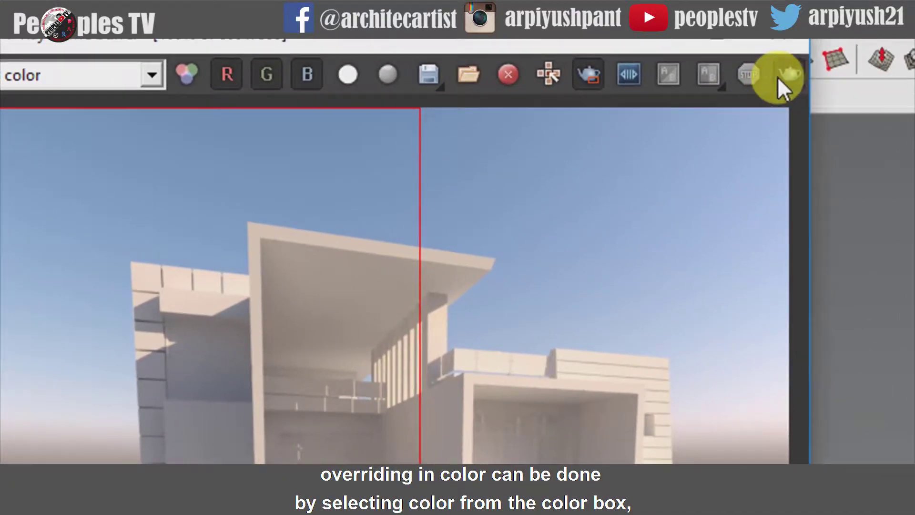
pyautogui.click(779, 77)
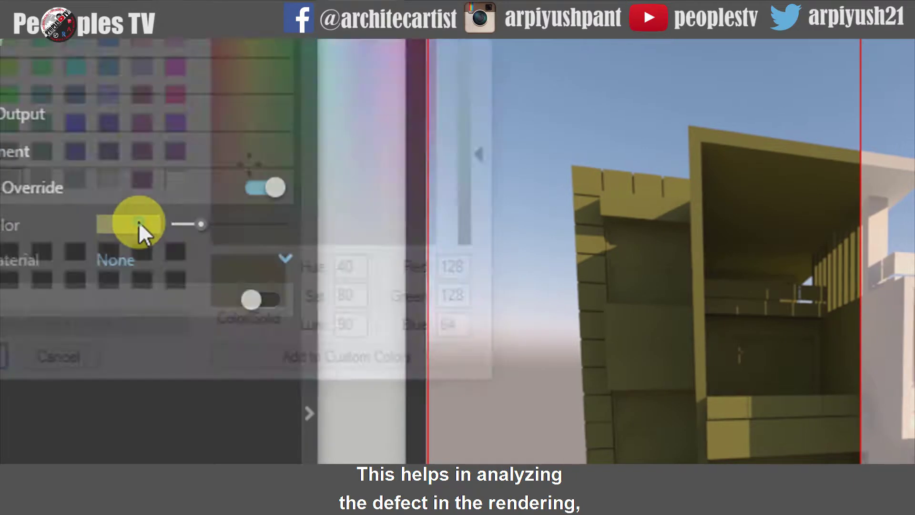
# Step: Change the override colour to light grey (192,192,192) and render again
pyautogui.click(174, 179)
pyautogui.click(5, 357)
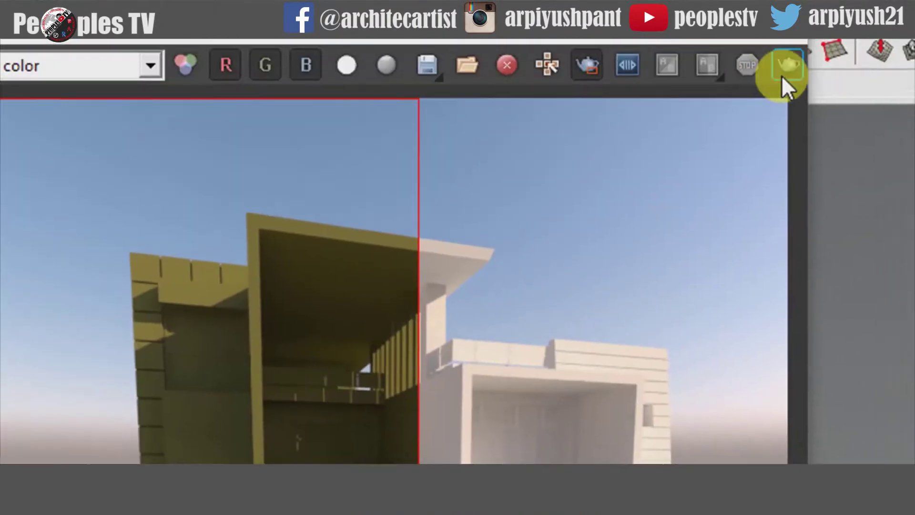
pyautogui.click(784, 73)
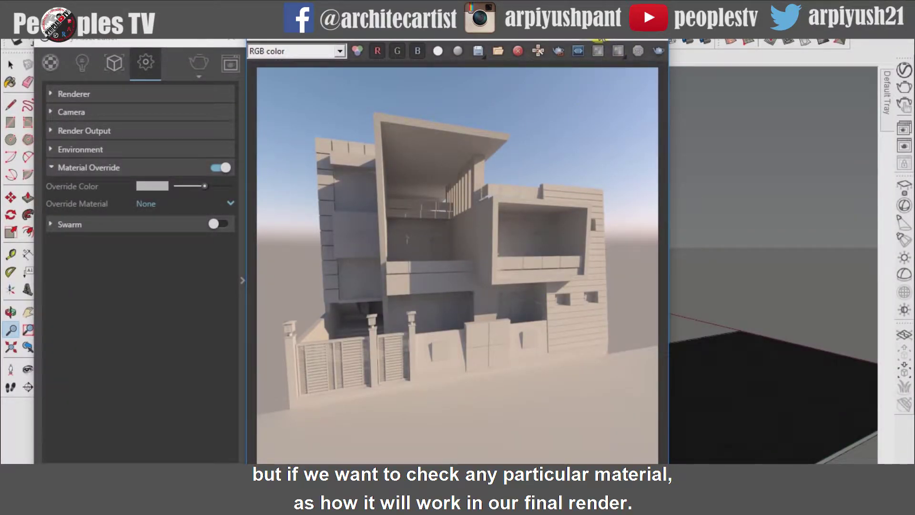
# Step: Close the V-Ray frame buffer and the finished V-Ray Progress Window
pyautogui.click(661, 34)
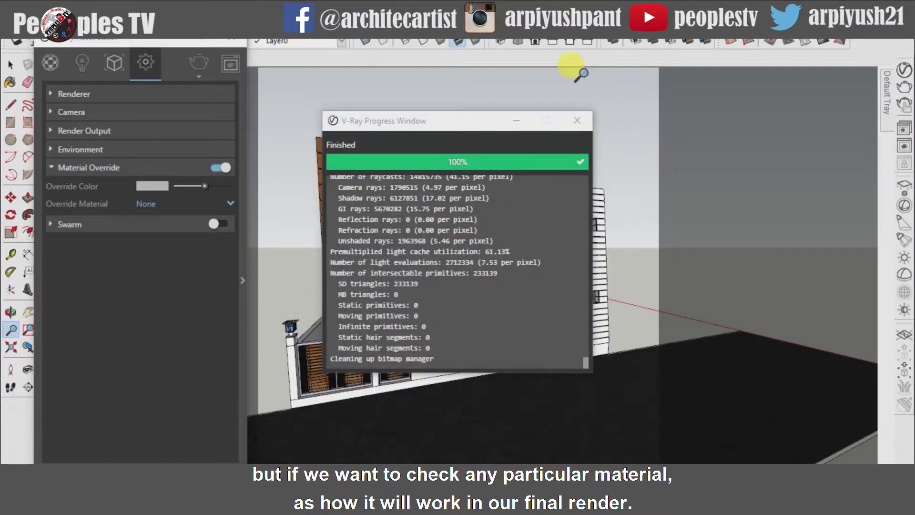
pyautogui.click(577, 125)
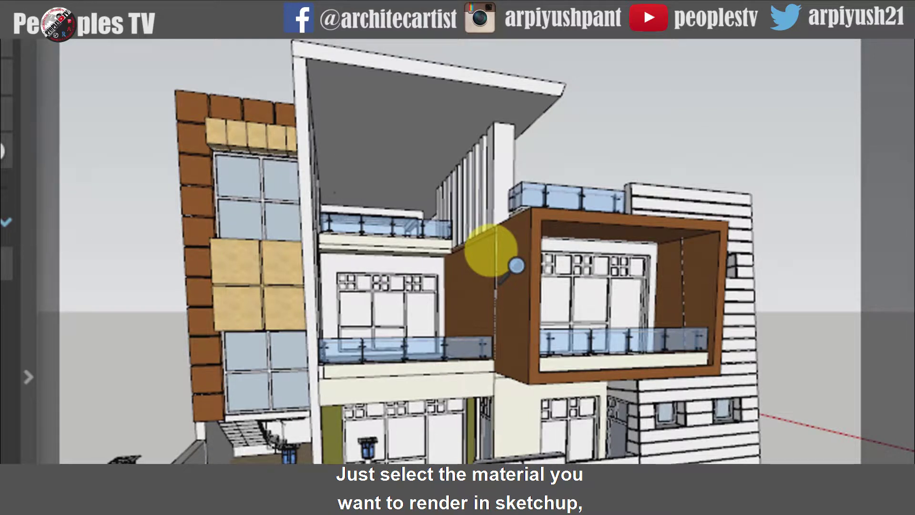
# Step: Sample the house's brown wood with the Paint Bucket to select Wood_03 in the material list
pyautogui.press('b')
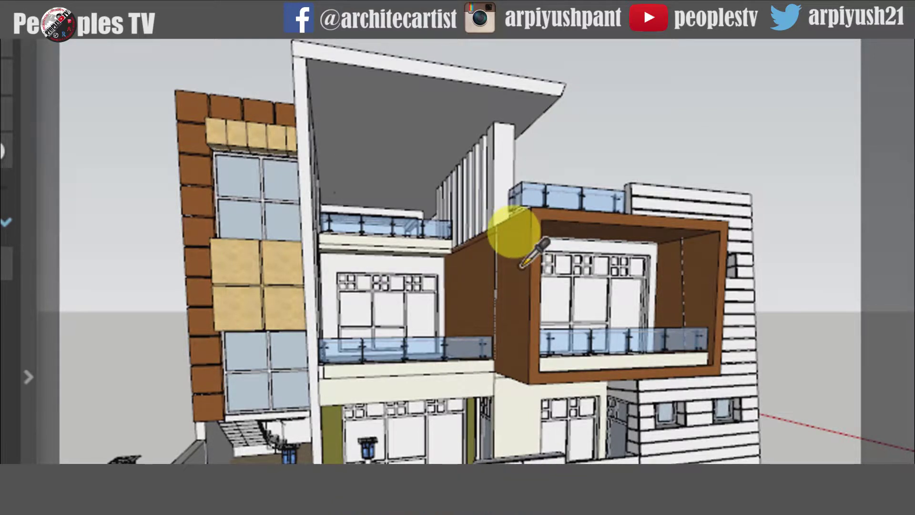
pyautogui.keyDown('alt'); pyautogui.click(522, 266); pyautogui.keyUp('alt')
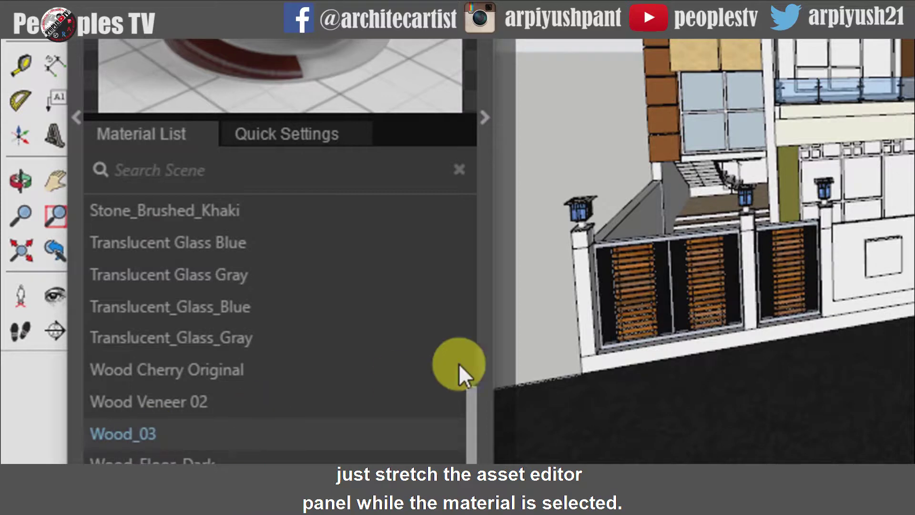
# Step: Uncheck Can be Overridden in Wood_03's Options, then collapse the material panel
pyautogui.click(487, 130)
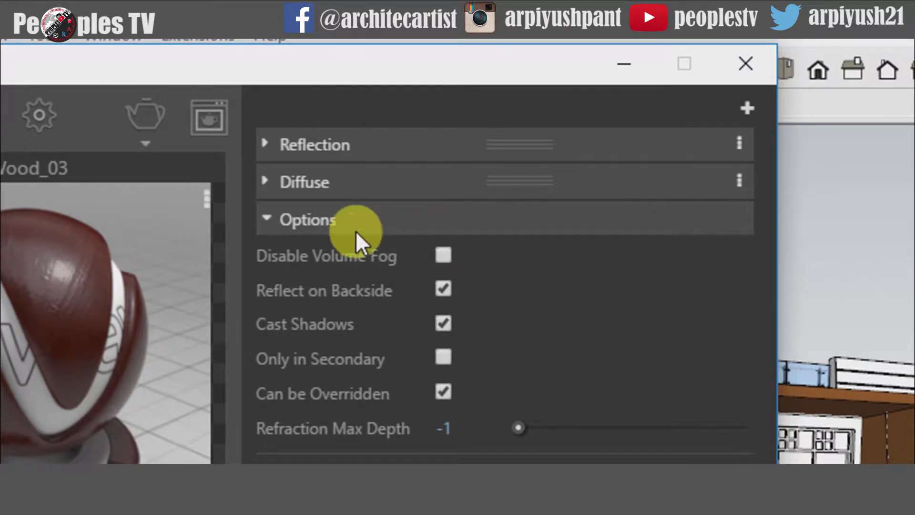
pyautogui.click(265, 219)
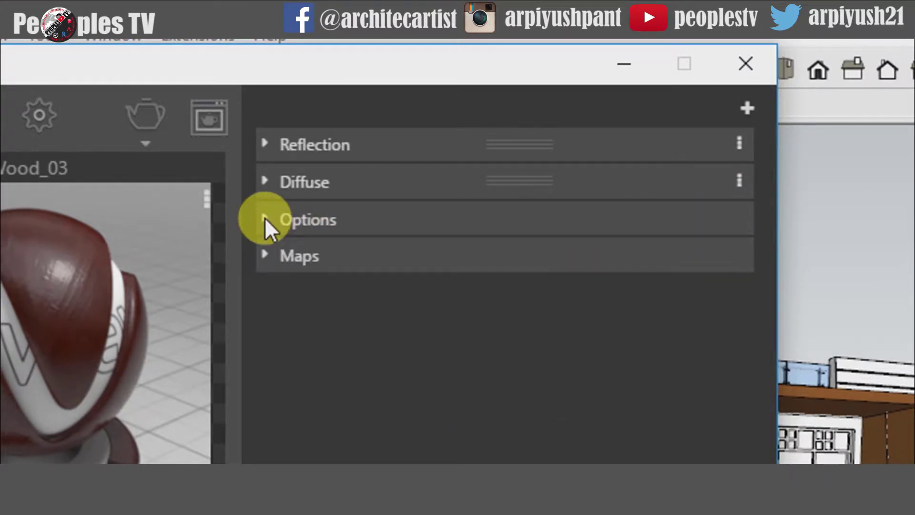
pyautogui.click(266, 218)
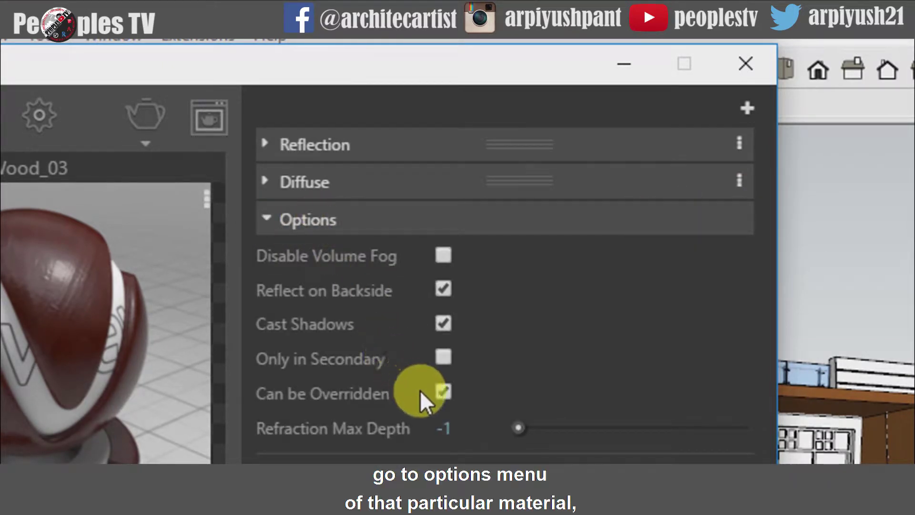
pyautogui.click(445, 393)
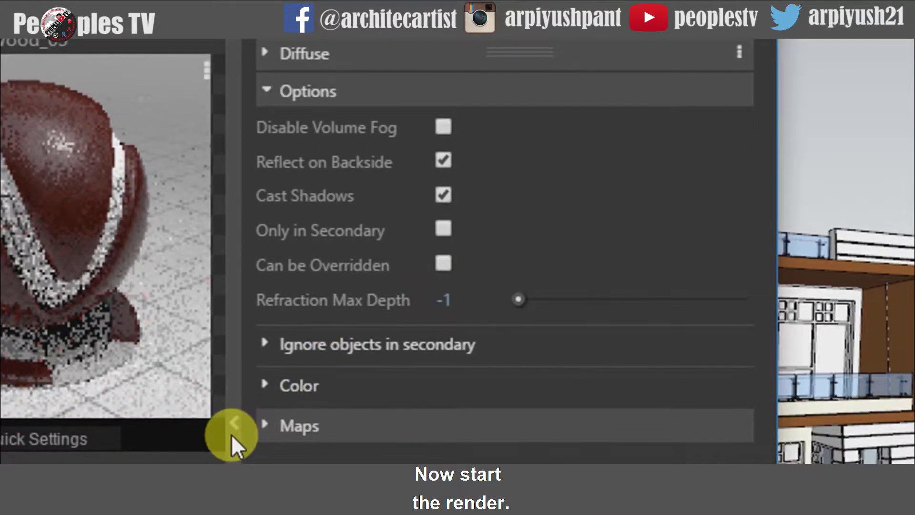
pyautogui.click(232, 434)
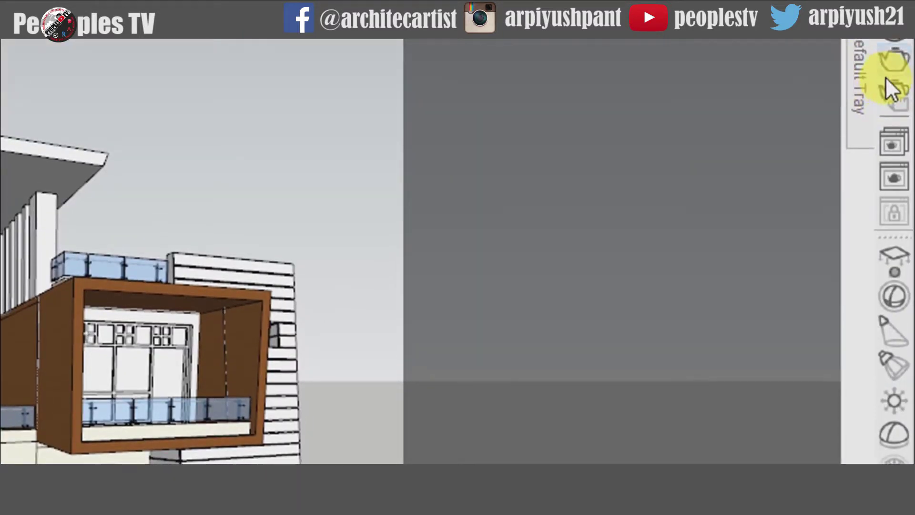
# Step: Render the house with Wood_03 excluded, then zoom toward the gate and entrance
pyautogui.click(886, 77)
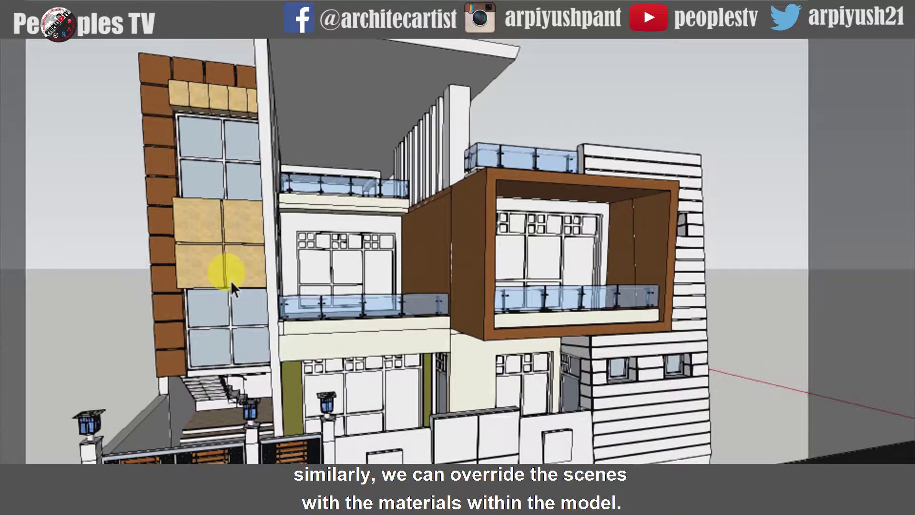
pyautogui.scroll(6, 158, 428)
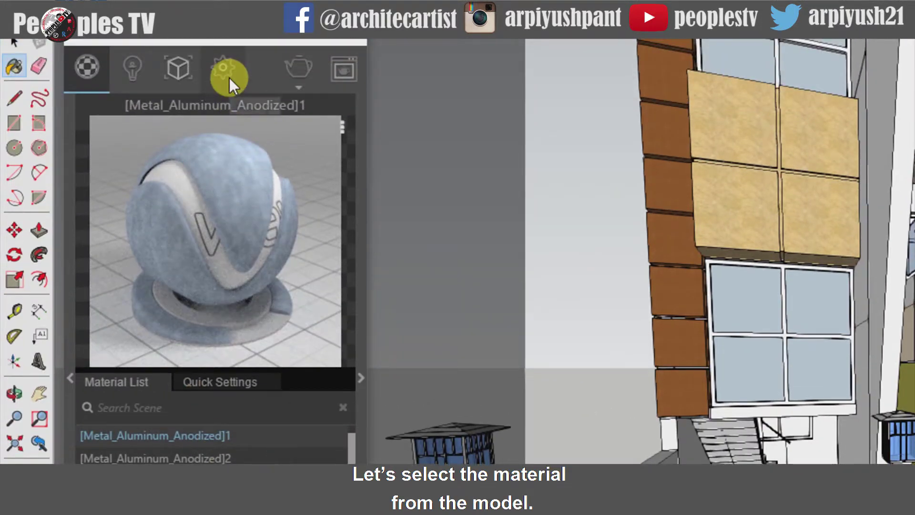
# Step: Choose [Metal_Aluminum_Anodized]1 as the Override Material in the render settings
pyautogui.click(229, 77)
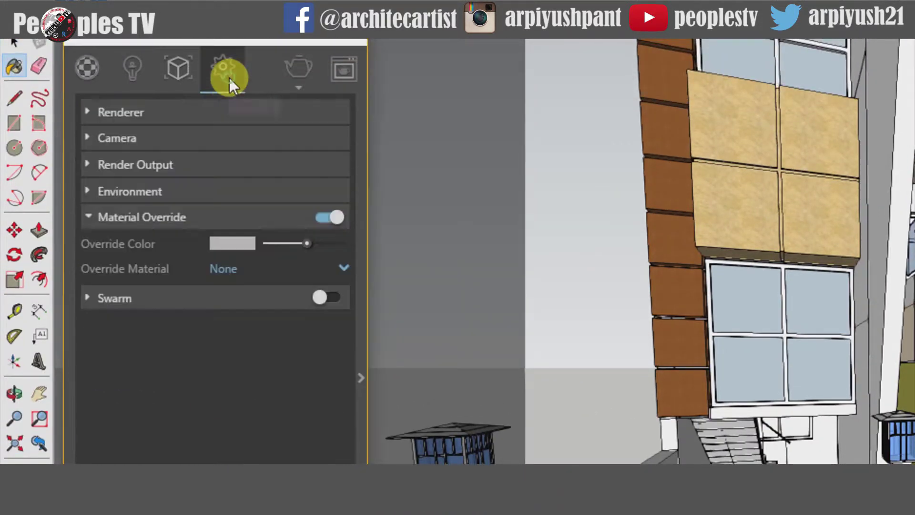
pyautogui.click(102, 79)
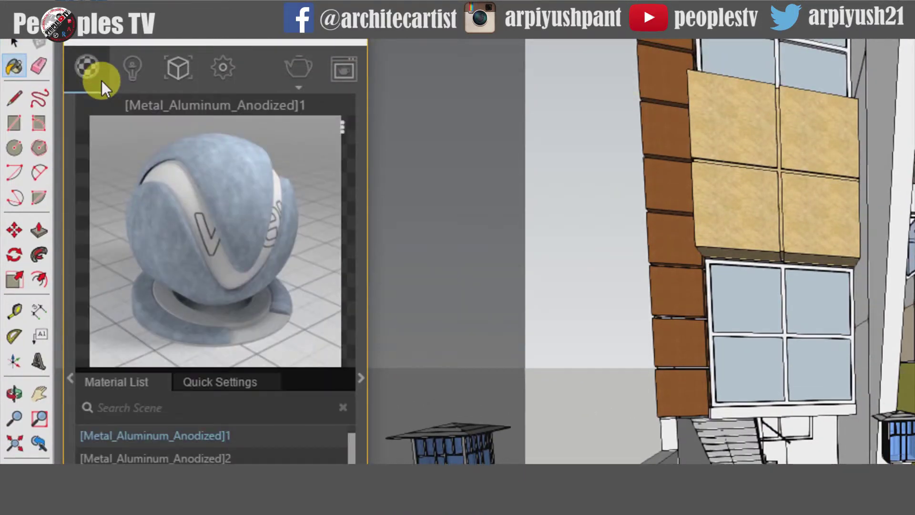
pyautogui.click(226, 82)
pyautogui.click(322, 270)
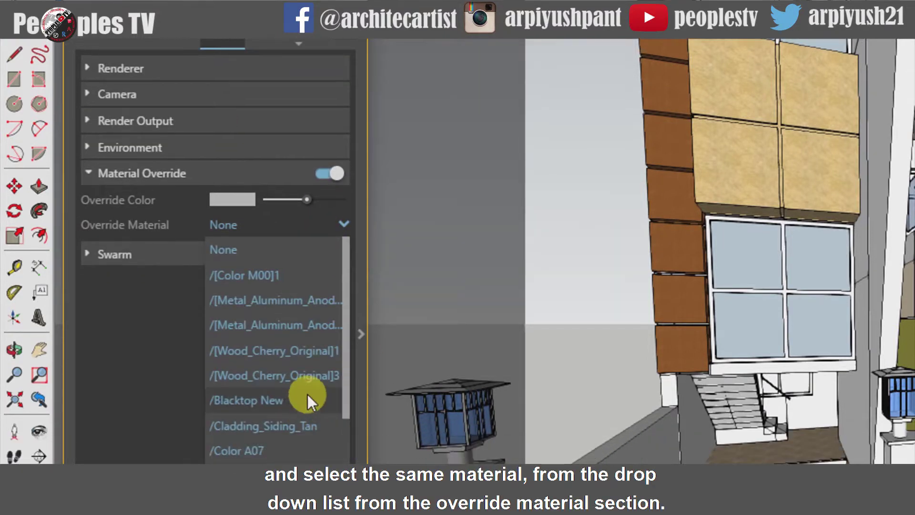
pyautogui.click(303, 305)
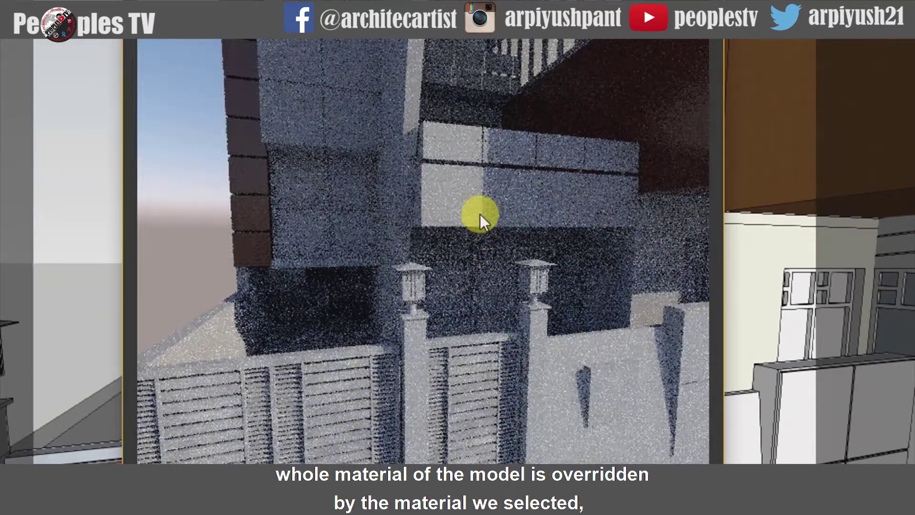
# Step: Orbit the camera to check the aluminium override around the unaffected brown wood
pyautogui.moveTo(454, 204)
pyautogui.mouseDown(button='middle')
pyautogui.moveTo(253, 73)
pyautogui.moveTo(457, 113)
pyautogui.mouseUp(button='middle')
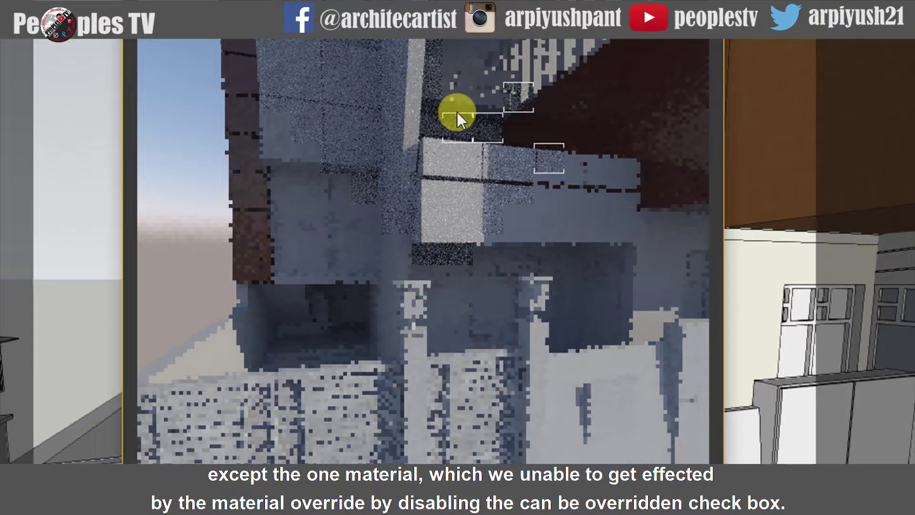
pyautogui.moveTo(457, 112); pyautogui.dragTo(439, 79, button='middle')
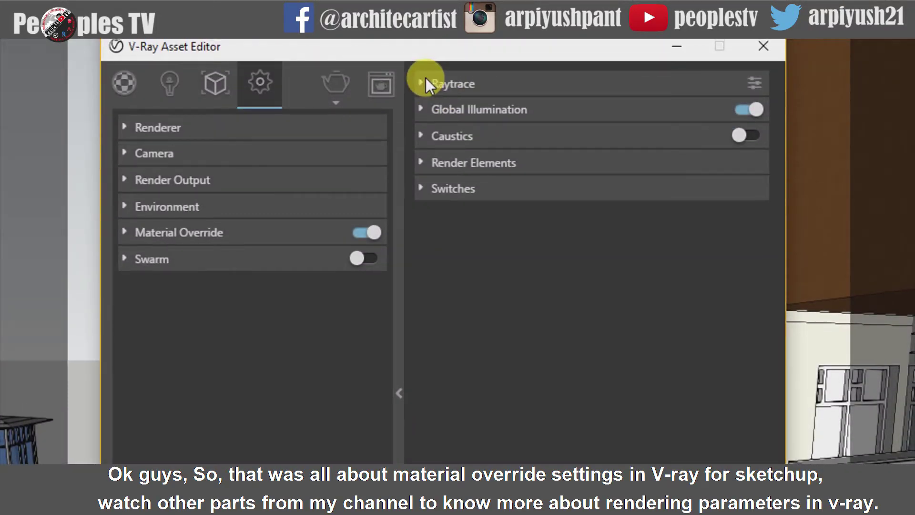
# Step: Expand the Raytrace rollout and toggle its Optimizations section
pyautogui.click(426, 78)
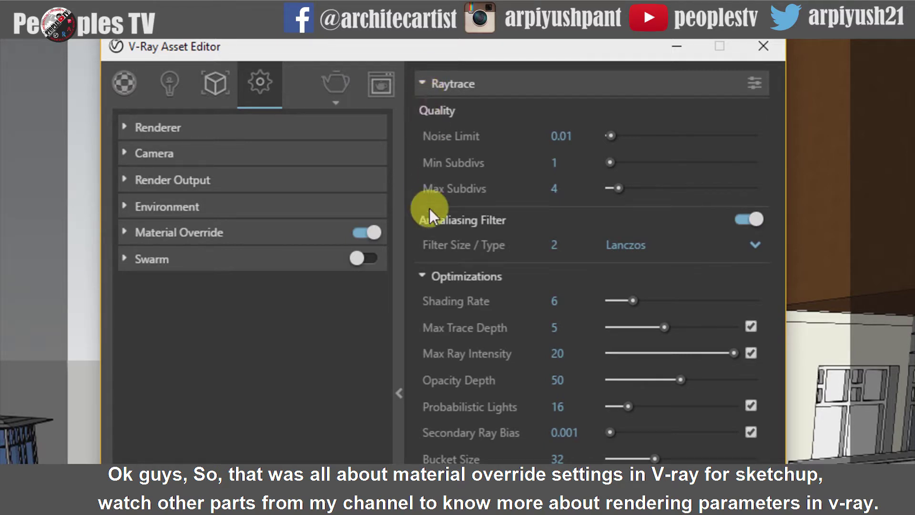
pyautogui.click(422, 274)
pyautogui.click(422, 273)
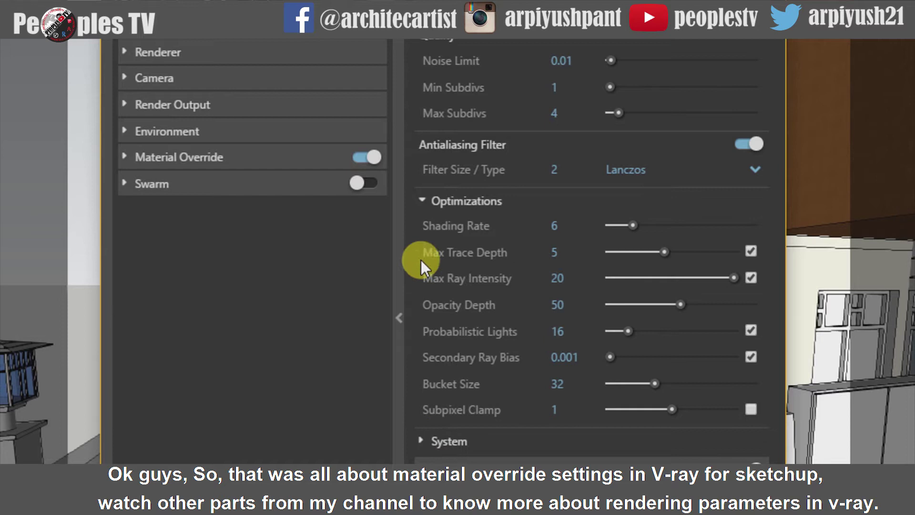
pyautogui.click(422, 201)
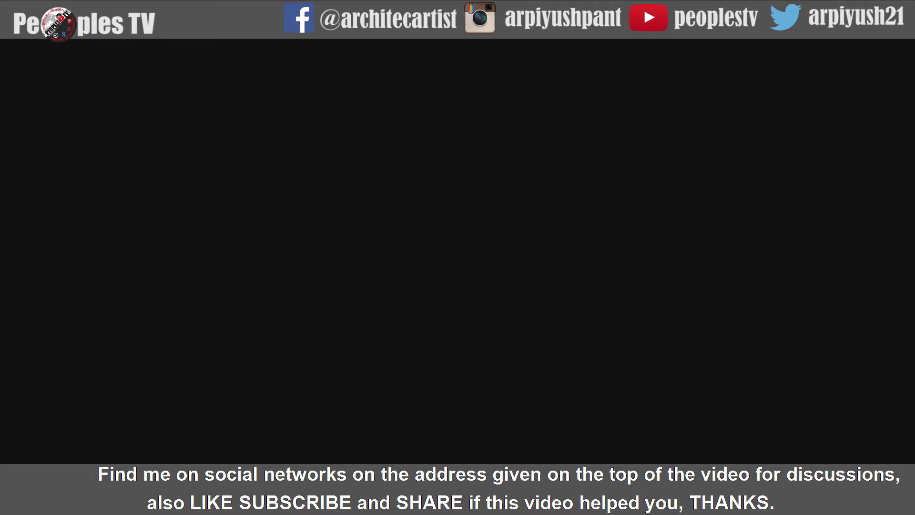